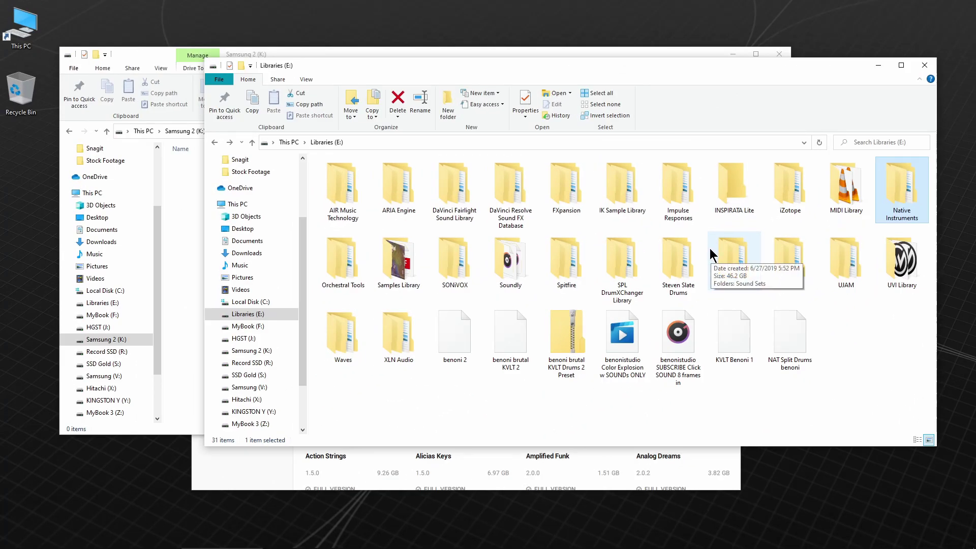
Browse the Native Instruments folder on Libraries (E:), then bring Native Access back in front
double_click(905, 178)
scroll(574, 270, down, 15)
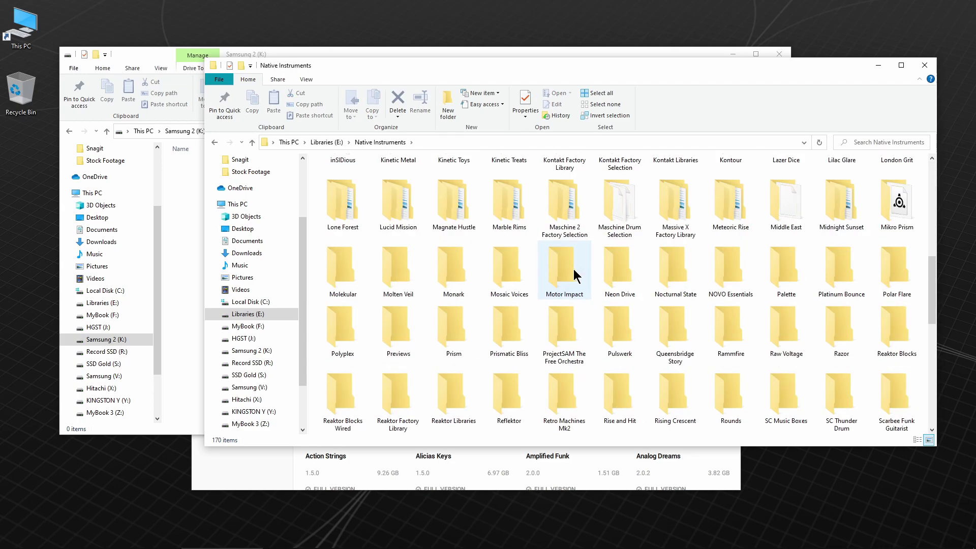
scroll(574, 274, up, 10)
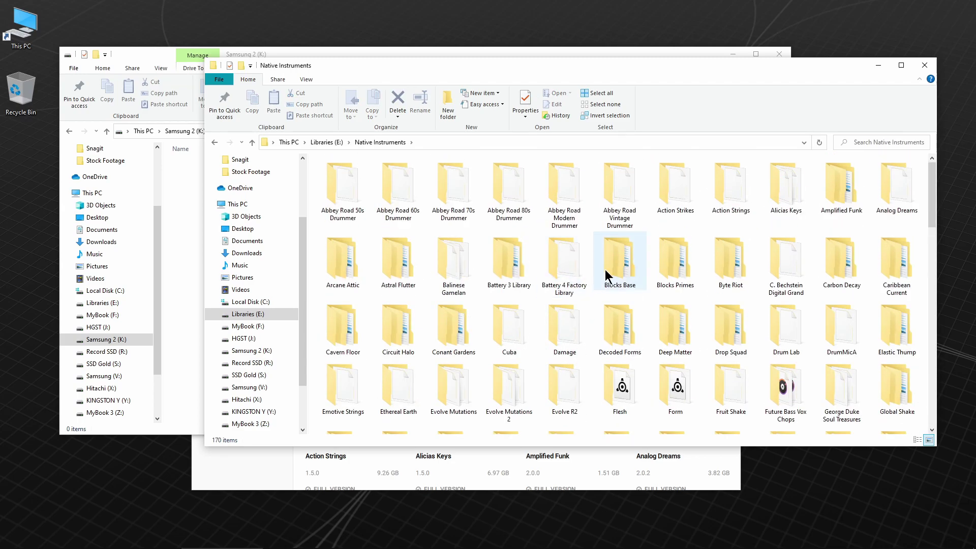
click(214, 142)
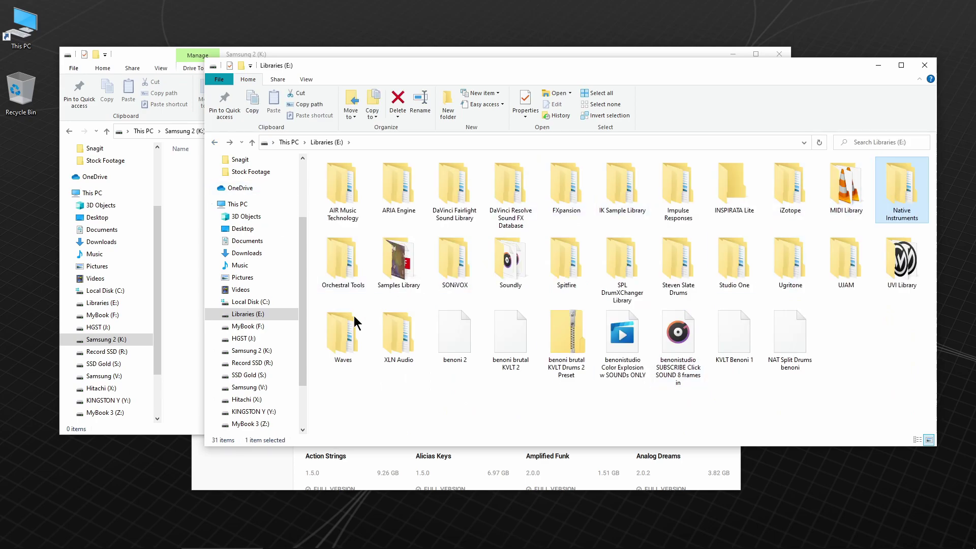
click(230, 477)
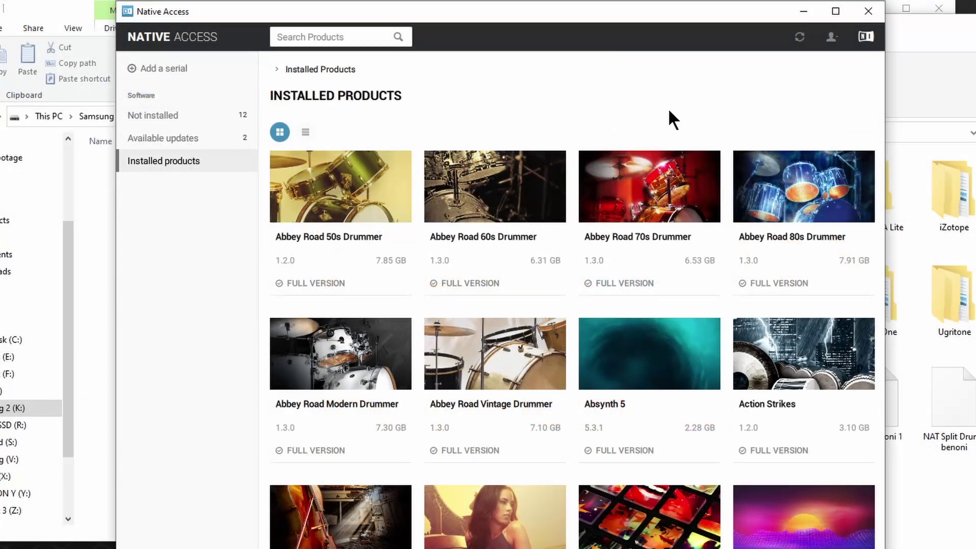
Show Native Access's File locations preferences, with content location E:/Native Instruments
click(834, 38)
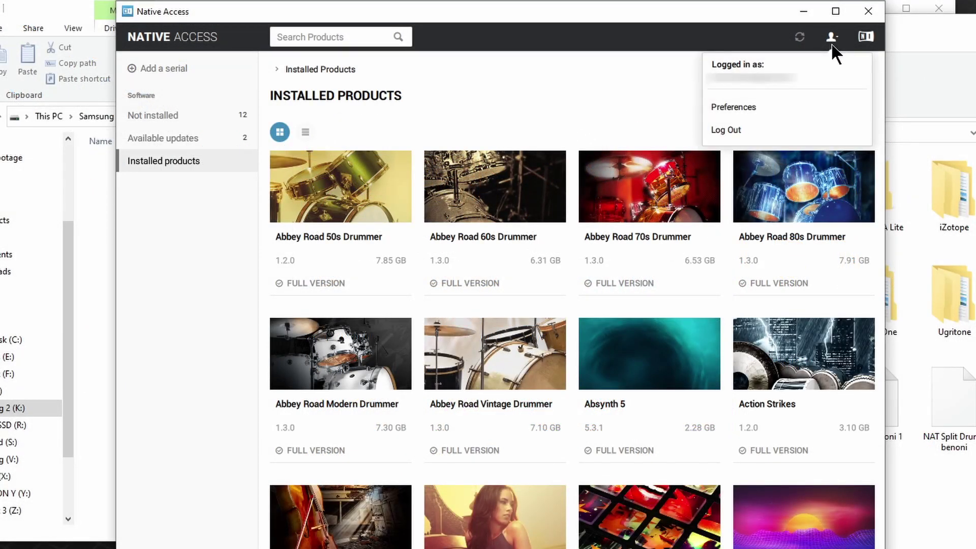
click(760, 108)
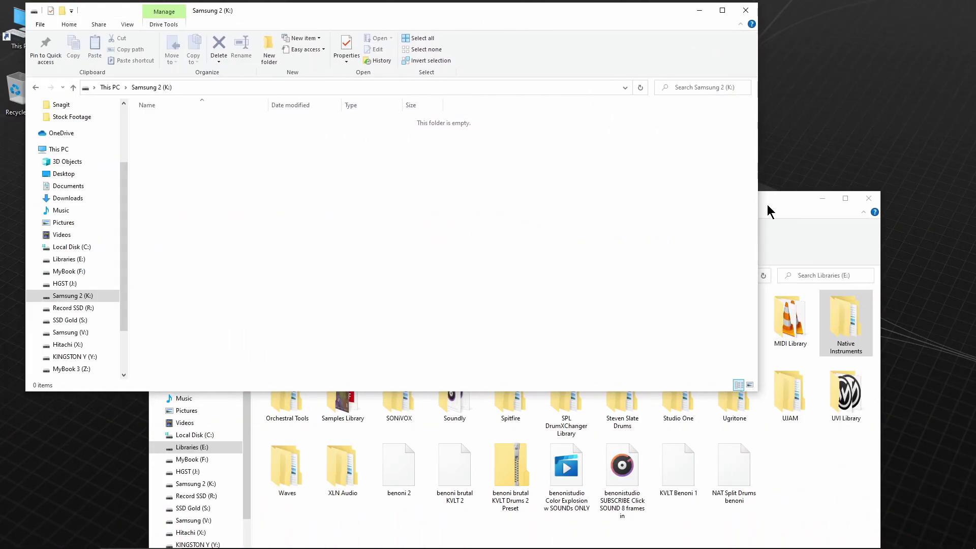
Copy the Native Instruments folder onto Samsung 2 (K:) and delete the original from Libraries (E:)
drag(768, 211, 662, 195)
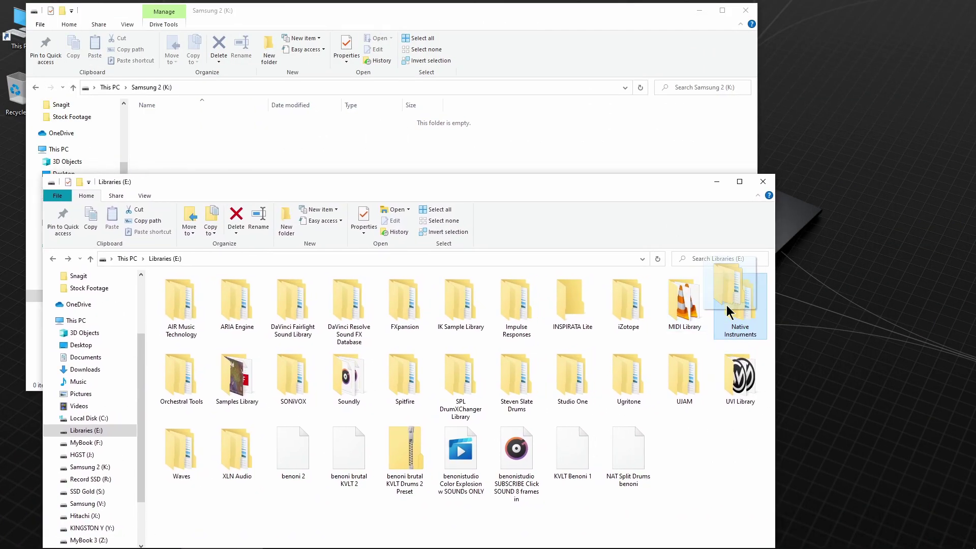
drag(740, 311, 274, 159)
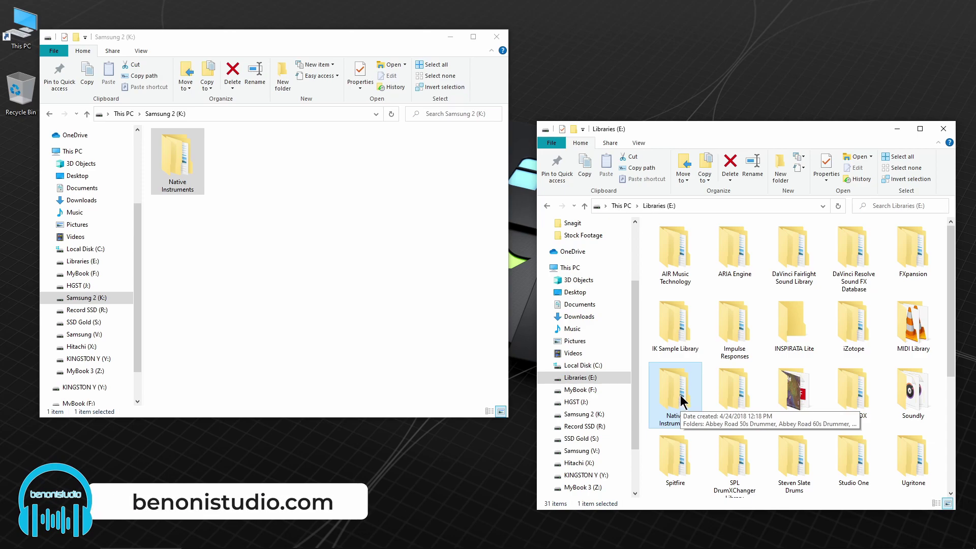
click(730, 168)
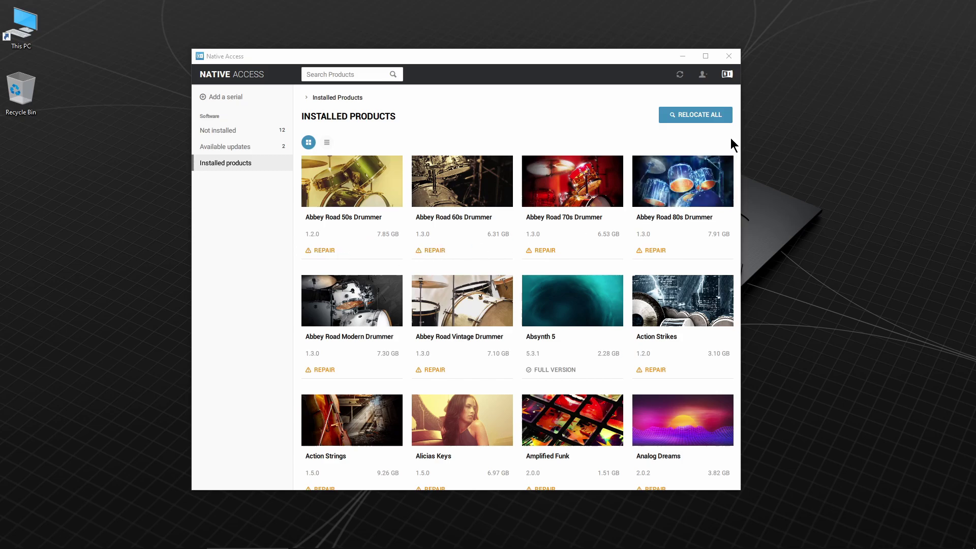
Scroll the Installed Products grid to review which libraries now need Repair
scroll(640, 332, down, 20)
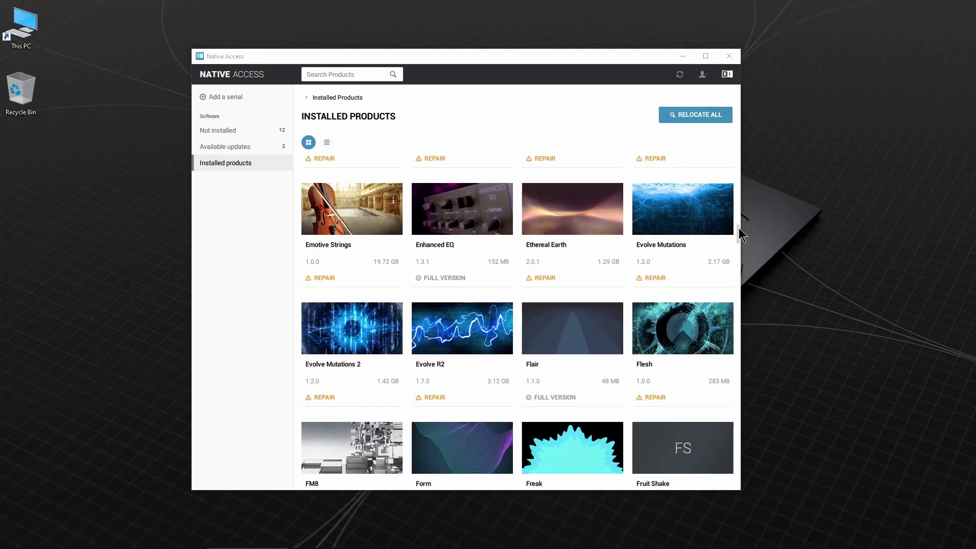
drag(739, 230, 739, 164)
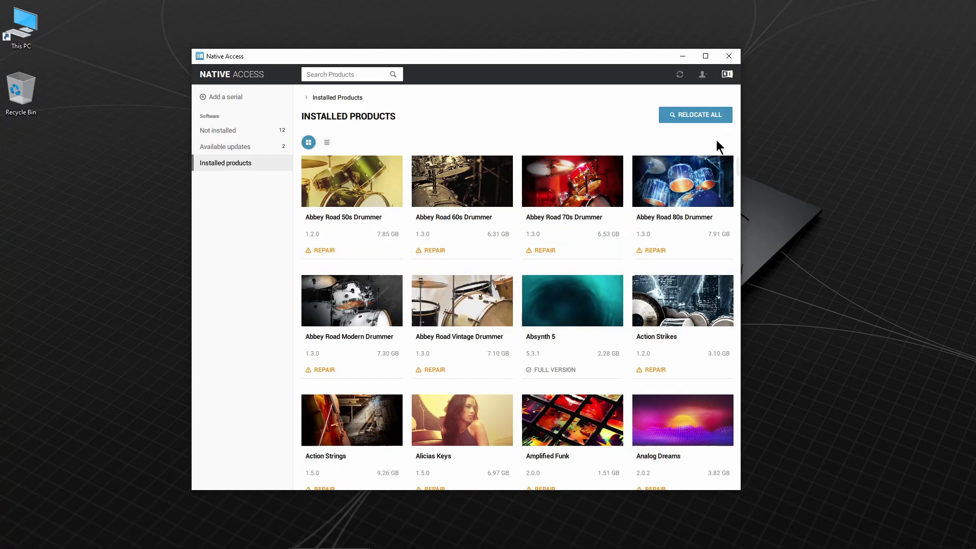
Relocate All broken libraries to the Native Instruments folder on Samsung 2 (K:)
click(687, 115)
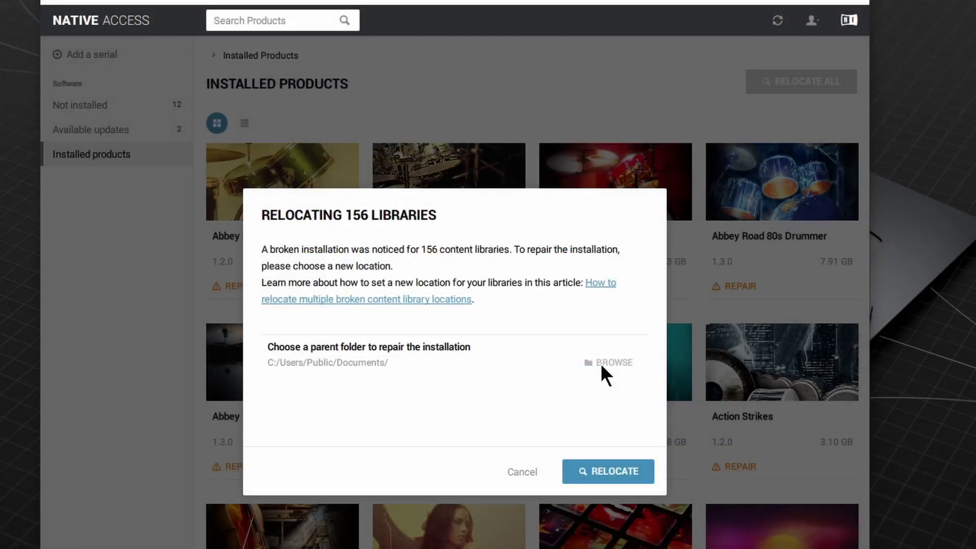
click(610, 362)
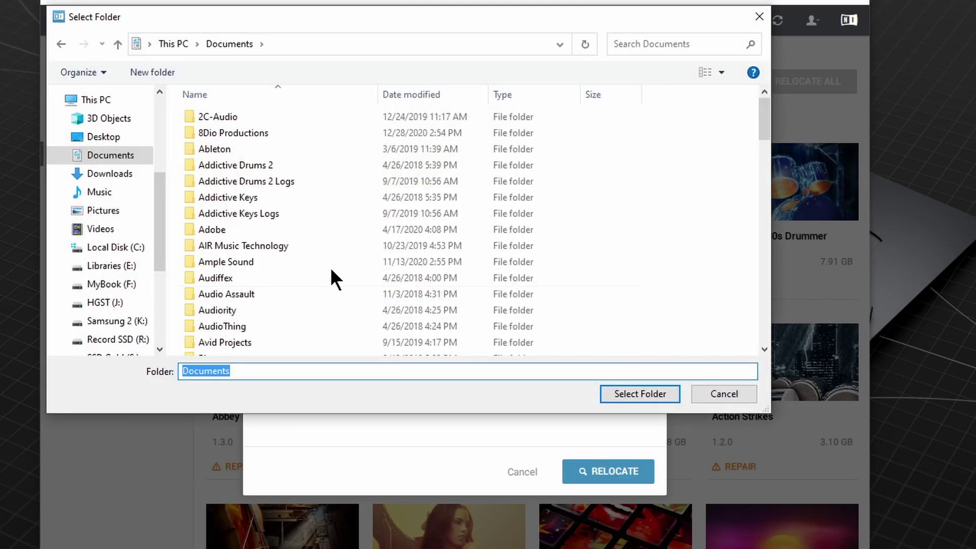
scroll(136, 203, down, 2)
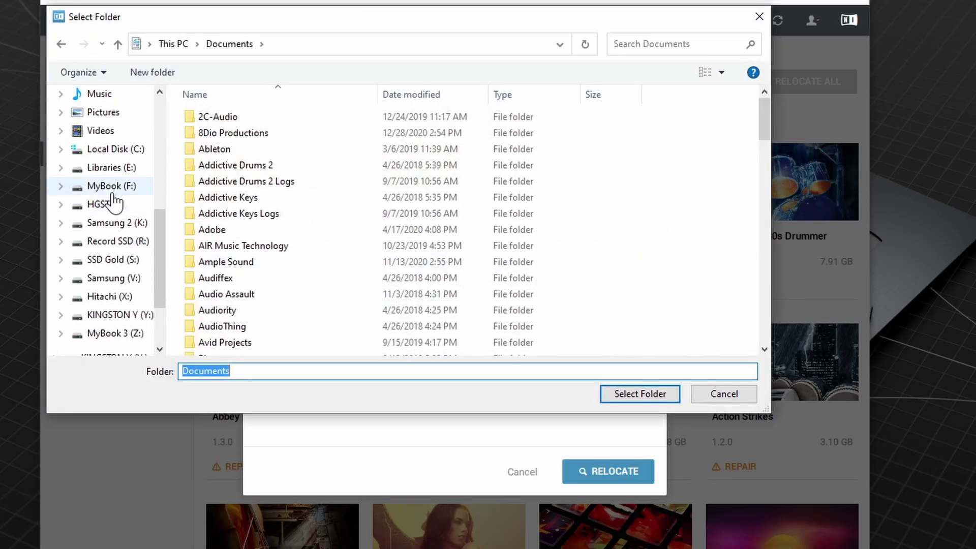
click(116, 222)
click(254, 117)
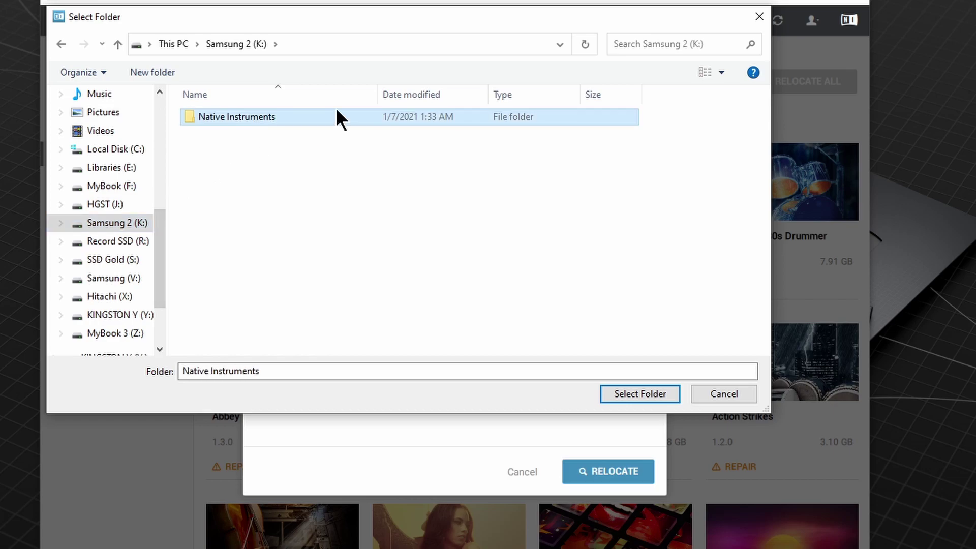
click(621, 392)
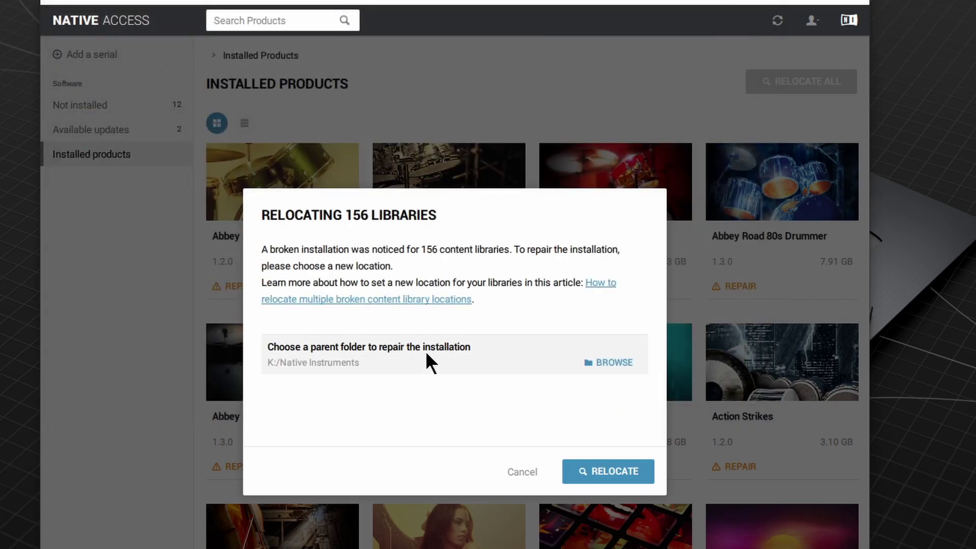
click(615, 471)
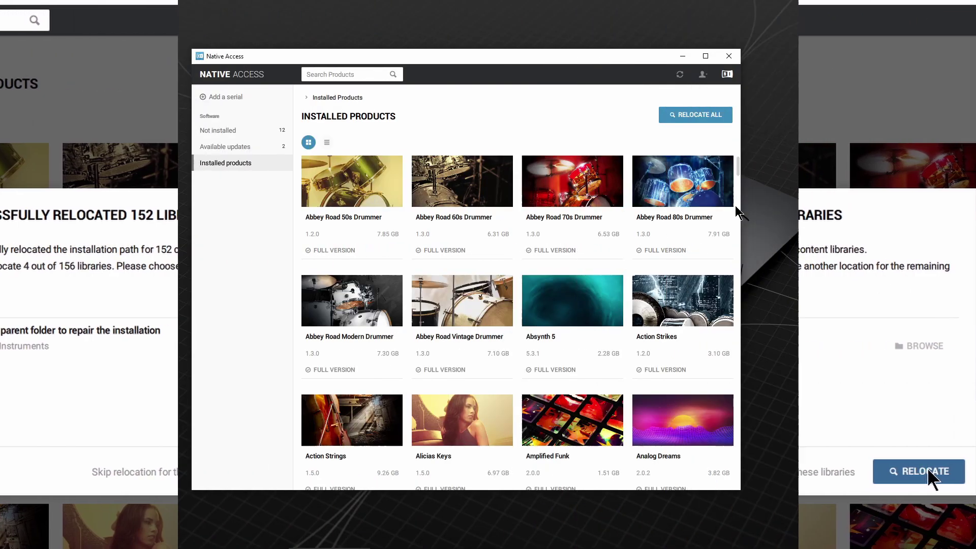
Repair DrumMic'a! by pointing it to the DrumMicA folder under K:\Native Instruments
scroll(707, 256, down, 15)
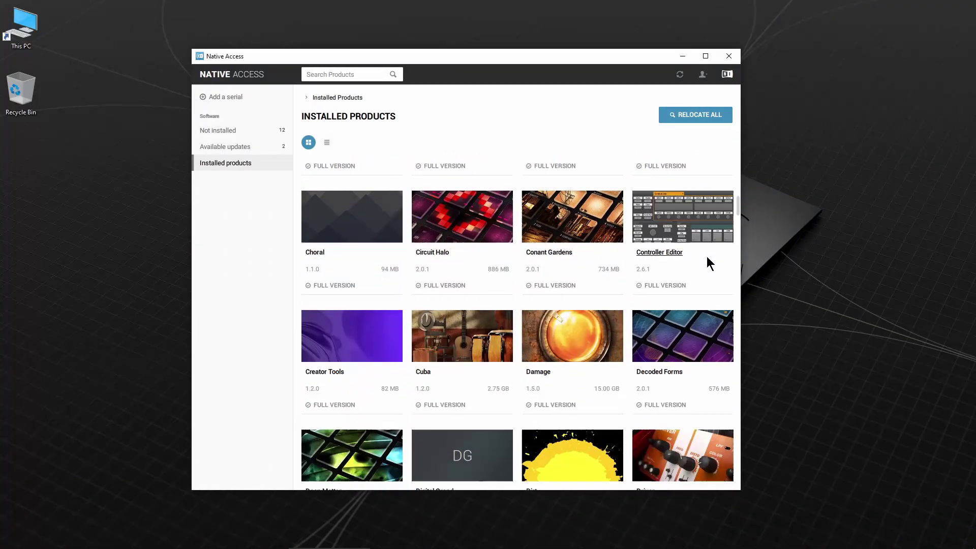
scroll(707, 257, up, 4)
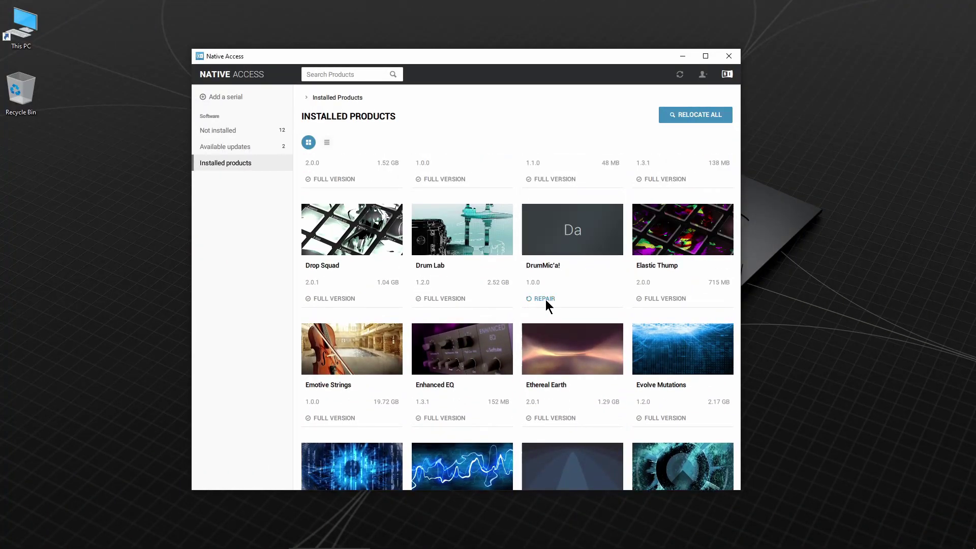
click(545, 299)
click(420, 288)
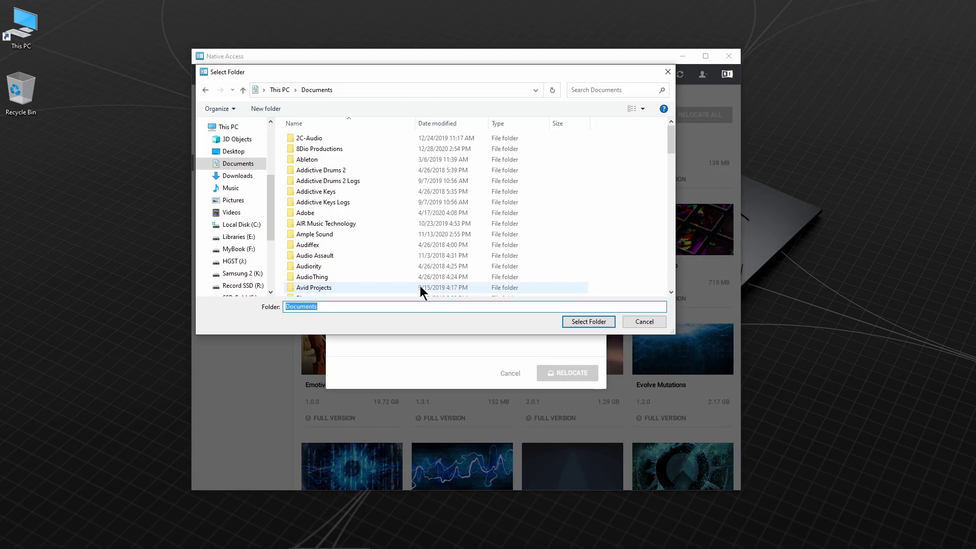
click(235, 273)
double_click(322, 142)
scroll(323, 193, down, 5)
click(322, 191)
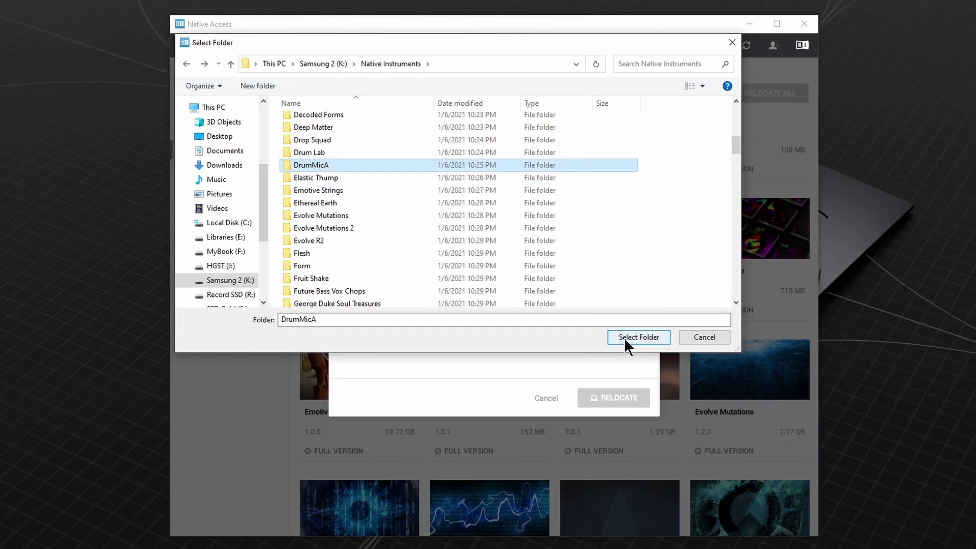
click(589, 321)
Repair GP02 Vocalise by relocating it to its folder under K:\Native Instruments\Gravity
scroll(579, 339, down, 10)
click(707, 375)
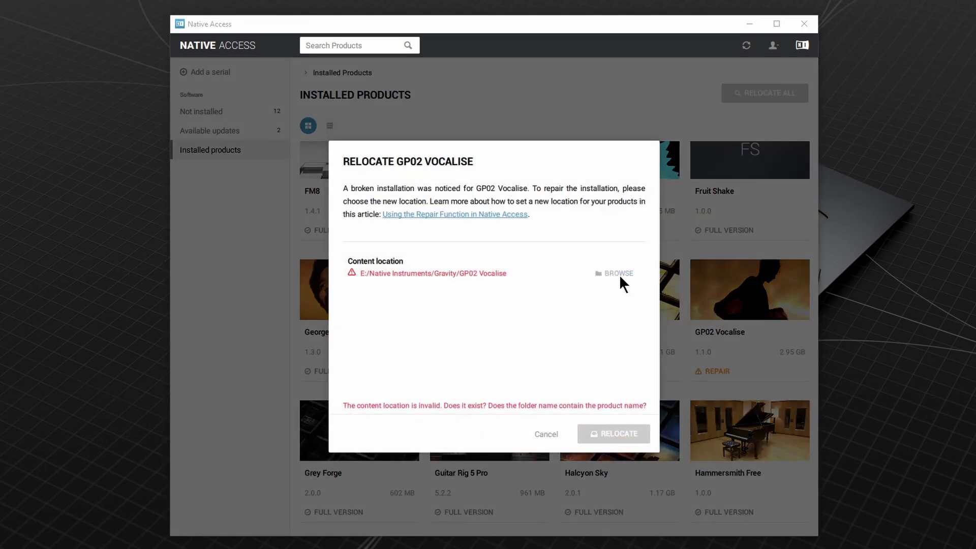
click(621, 276)
key(alt+Up)
scroll(410, 236, up, 10)
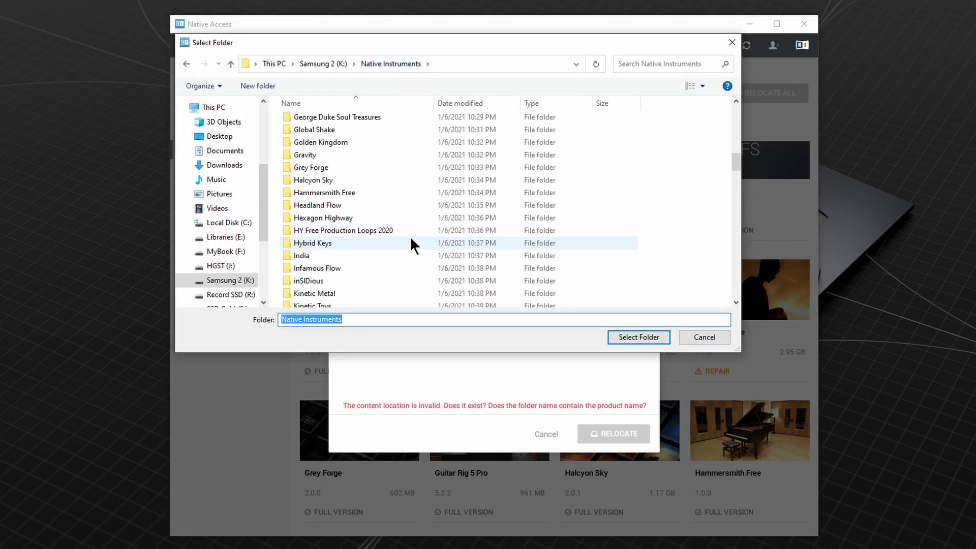
double_click(326, 155)
click(326, 121)
click(639, 337)
click(613, 433)
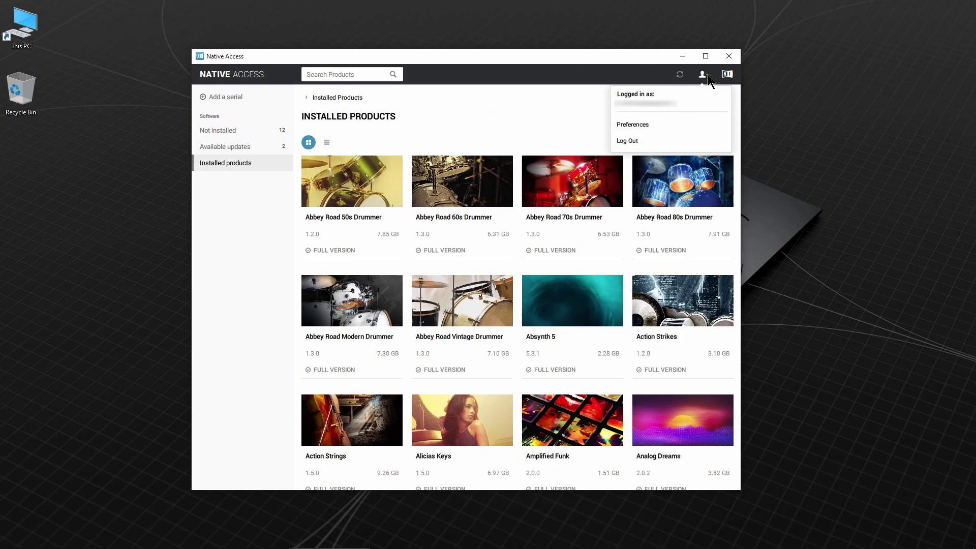
Change the Preferences content location to K:/Native Instruments
click(651, 124)
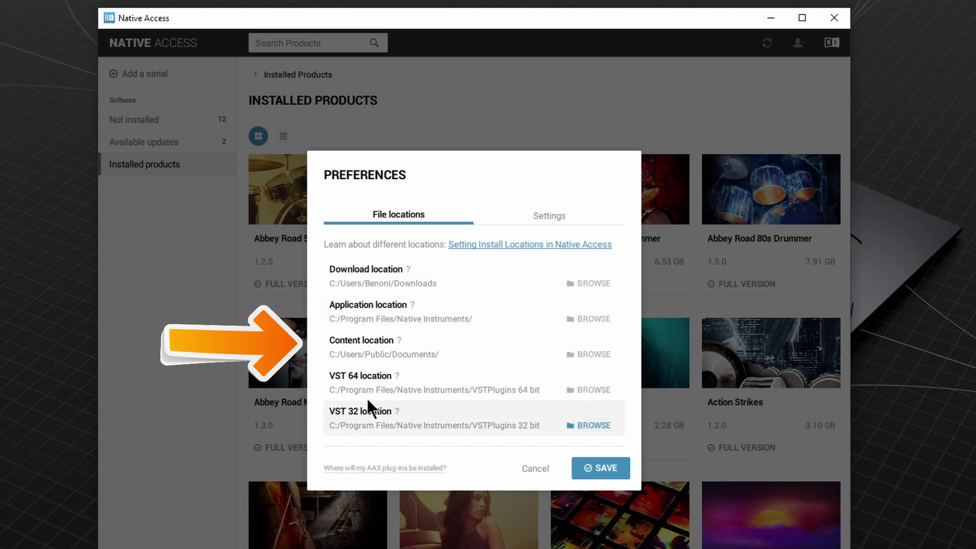
click(590, 354)
scroll(127, 201, down, 1)
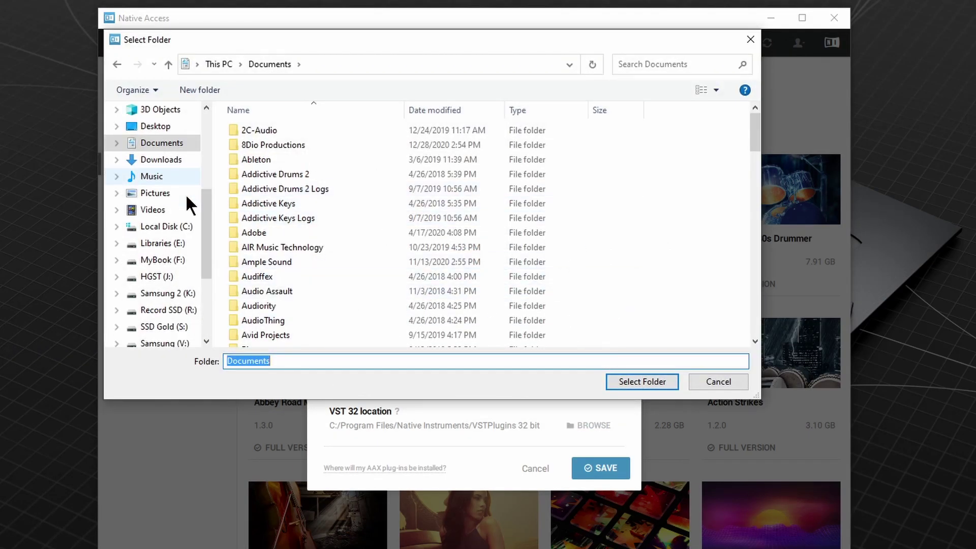
click(168, 298)
click(292, 130)
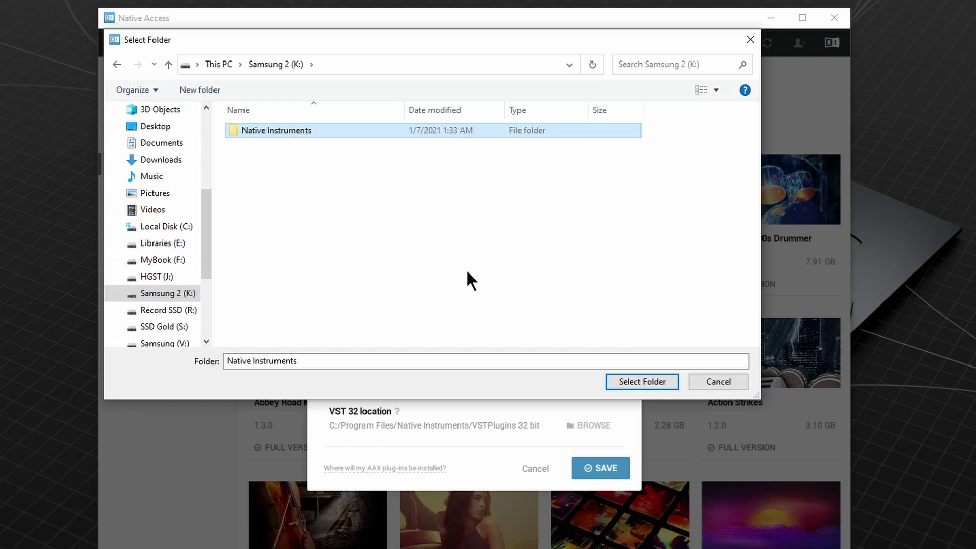
click(623, 382)
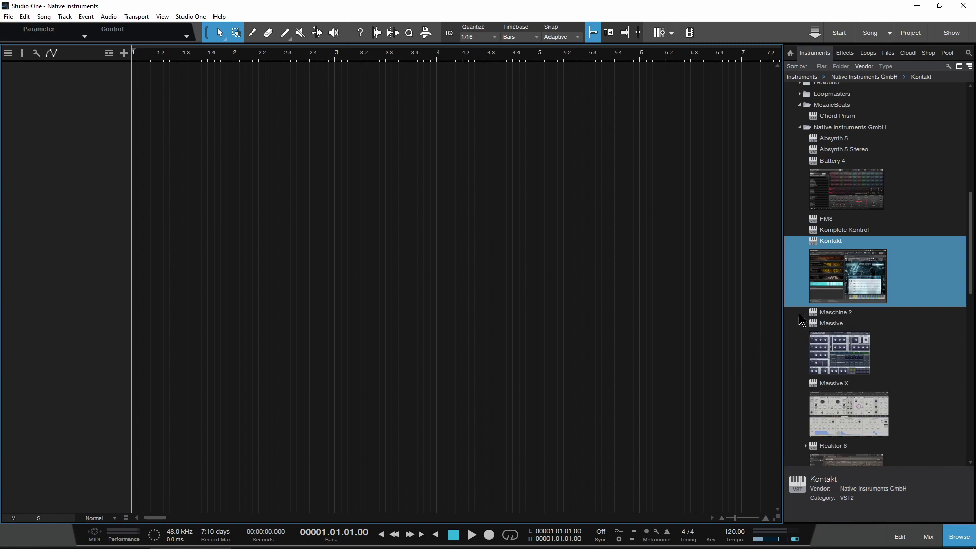
Add a Kontakt track, load NOVO Essentials' I Full Ensemble.nki and play a test note
drag(848, 295, 13, 143)
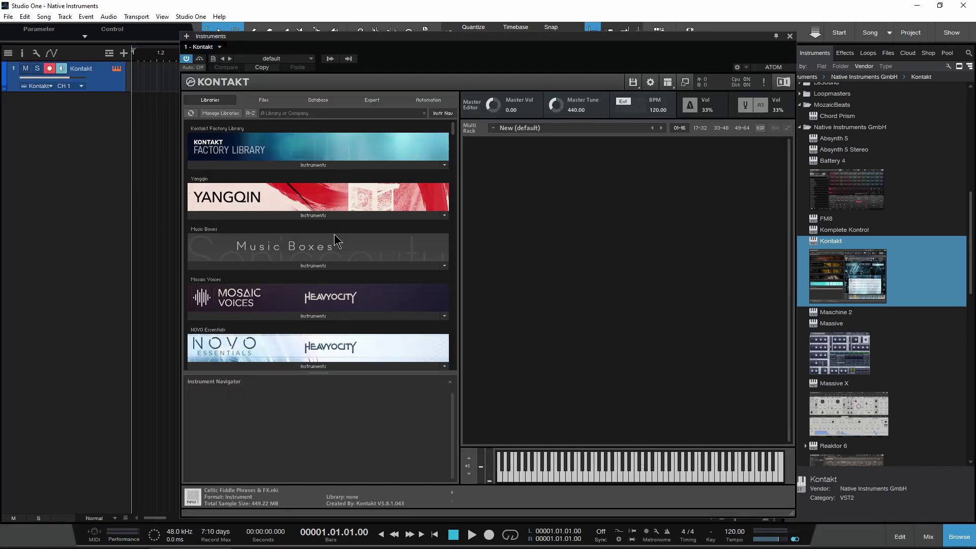
scroll(338, 239, down, 8)
scroll(336, 242, up, 5)
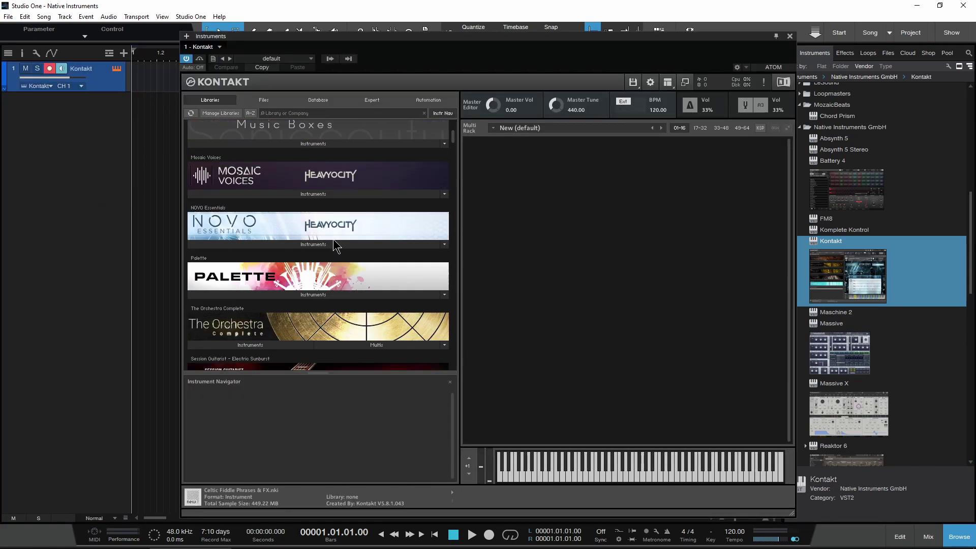
click(335, 244)
drag(206, 257, 479, 274)
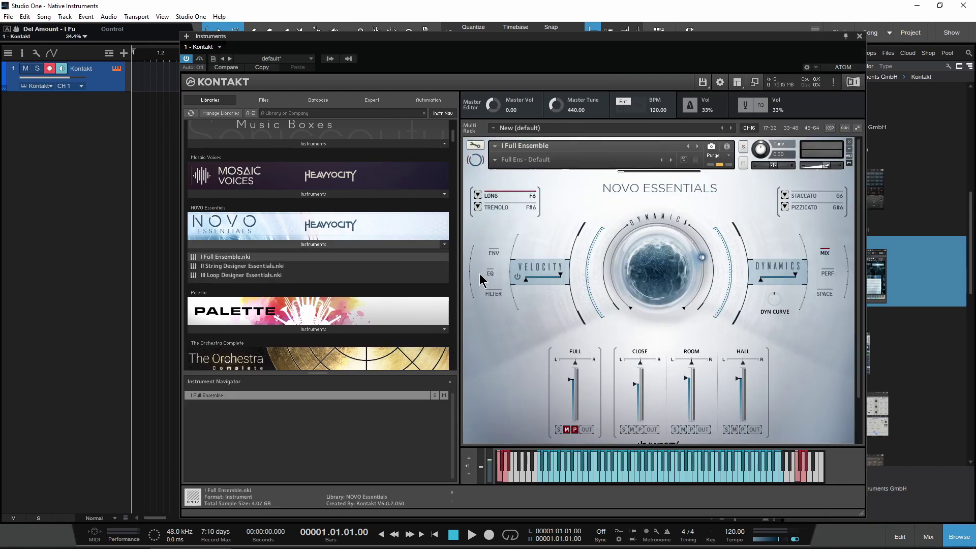
click(593, 479)
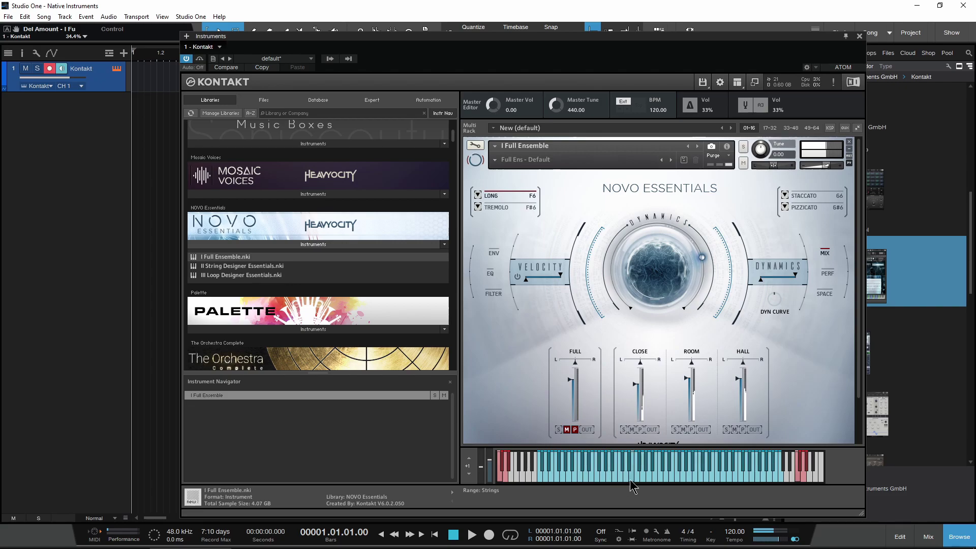
Close the Kontakt window and add Battery 4 as a new instrument track
scroll(456, 145, down, 5)
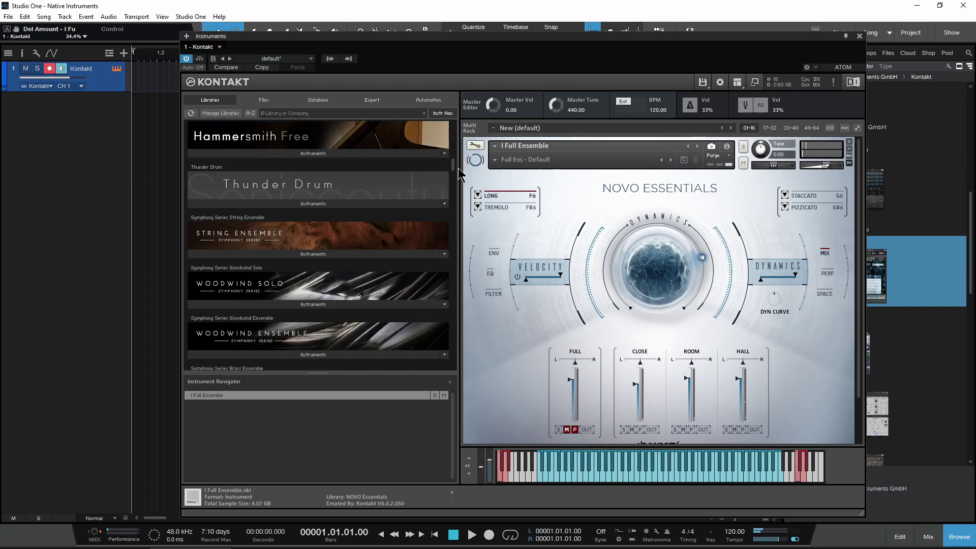
click(859, 36)
drag(832, 161, 102, 265)
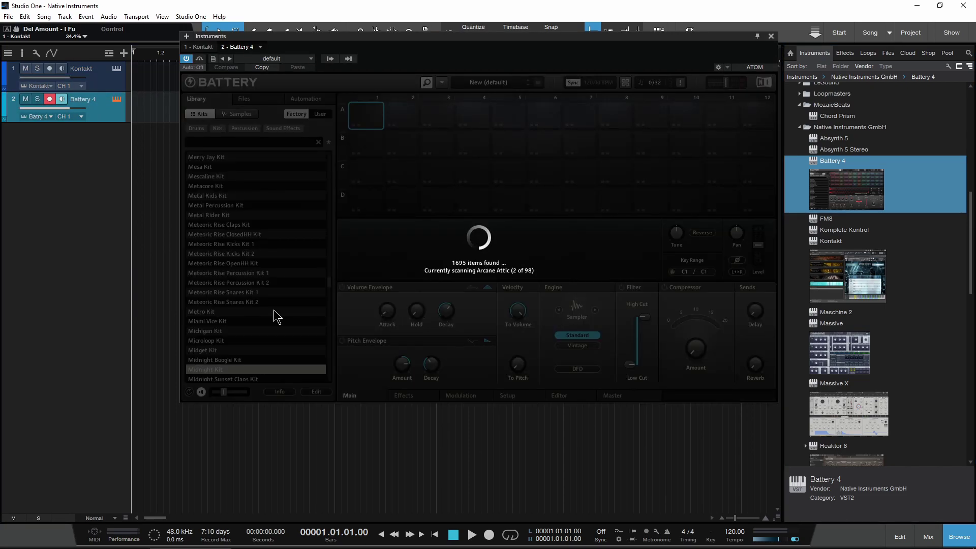
Load Battery's 48hr Kit and audition its Chord, Conga and Kick pads
double_click(166, 307)
click(380, 266)
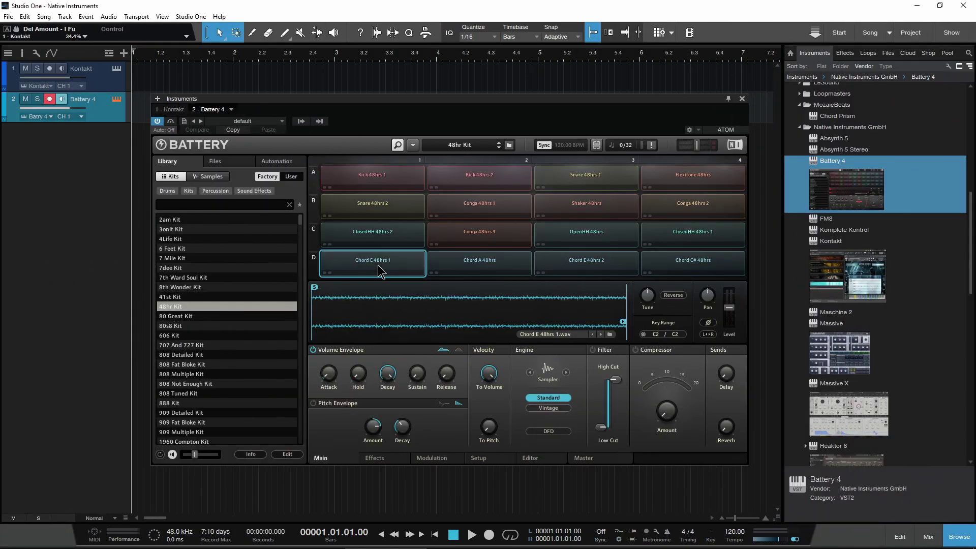
click(381, 268)
click(472, 235)
click(481, 180)
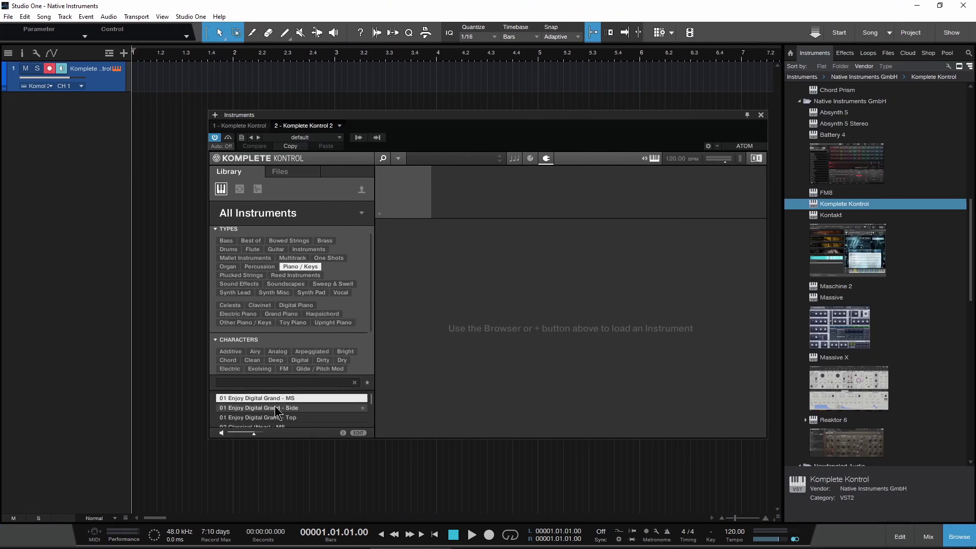
In Komplete Kontrol, load Piano / Keys preset 02 Classical (Near) - Side, ignoring the missing-file warning
click(283, 408)
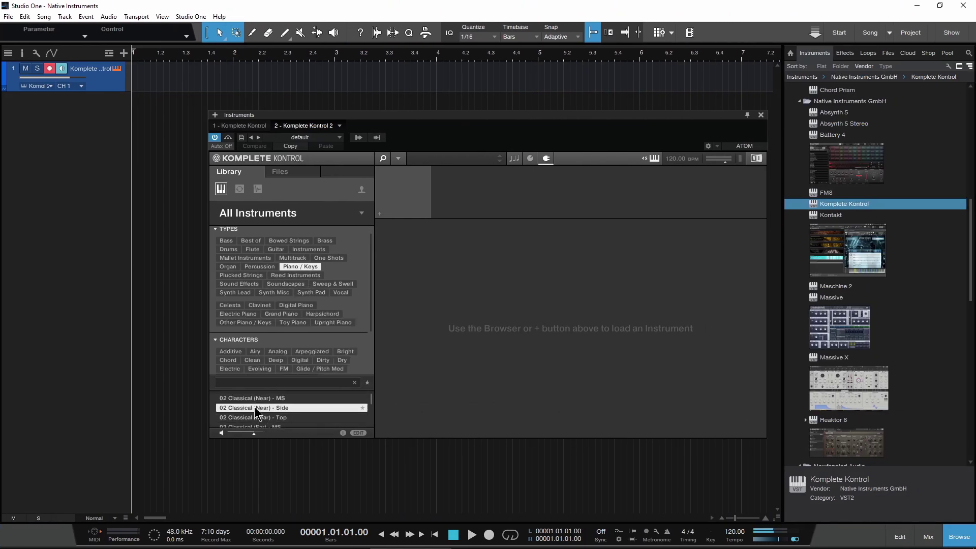
double_click(256, 408)
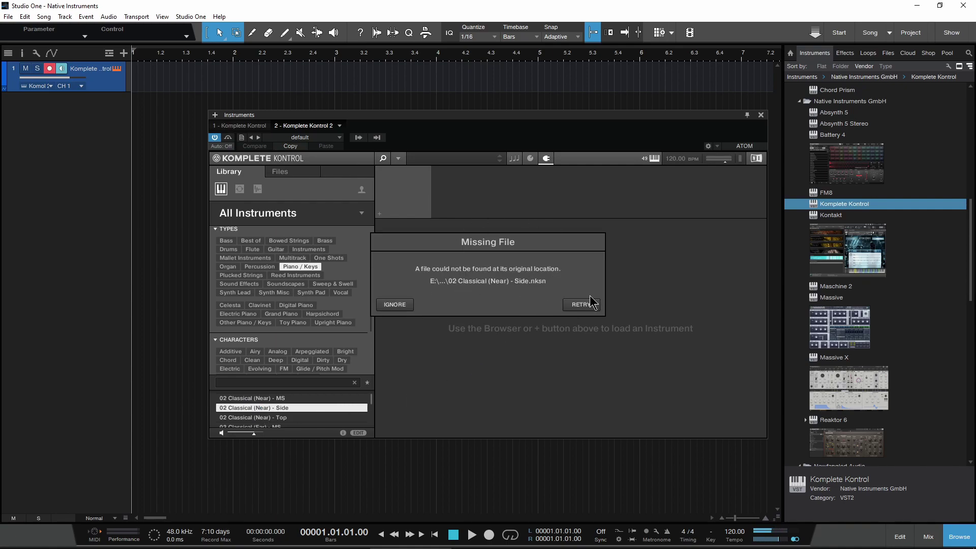
click(393, 305)
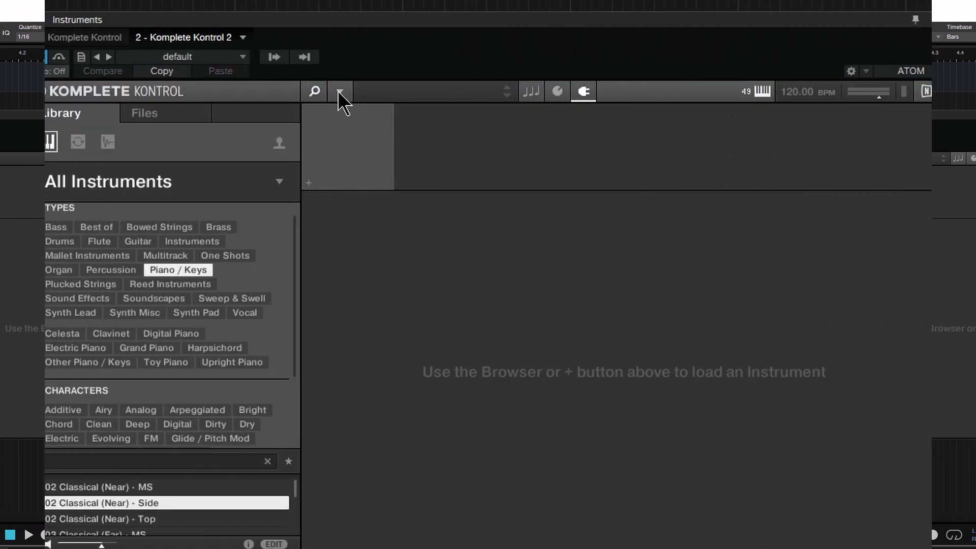
click(398, 158)
Review Komplete Kontrol's Factory library locations in Preferences > Library
mouse_move(386, 134)
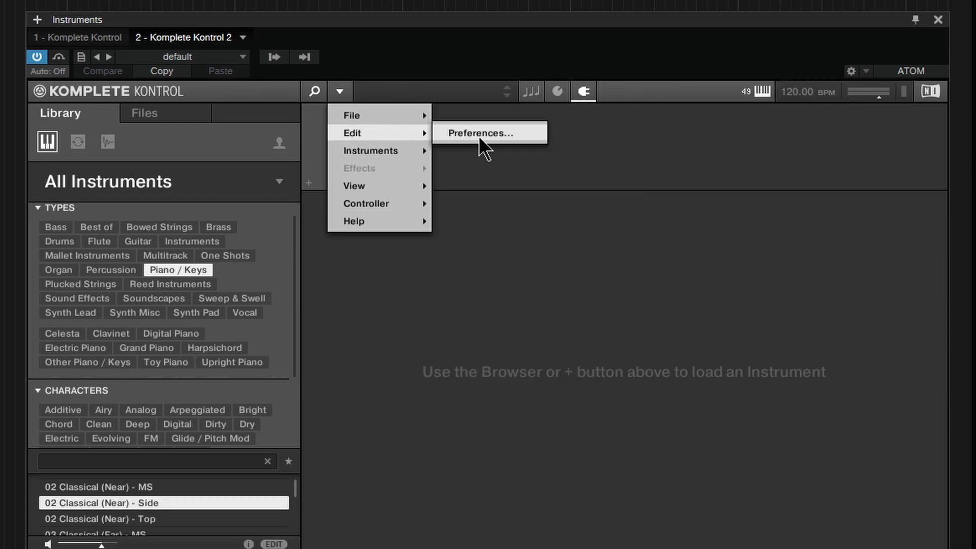
click(502, 132)
click(275, 170)
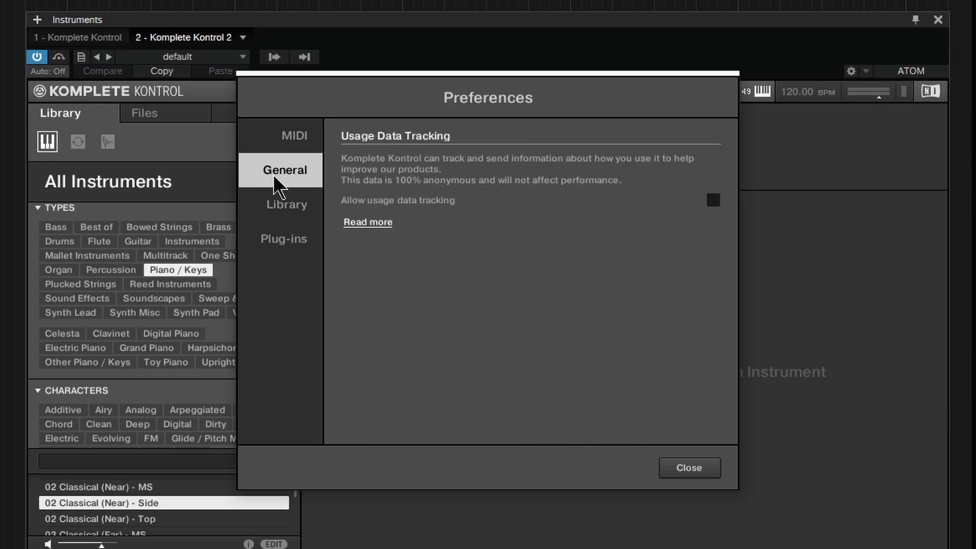
click(268, 210)
drag(713, 184, 714, 339)
drag(714, 340, 714, 331)
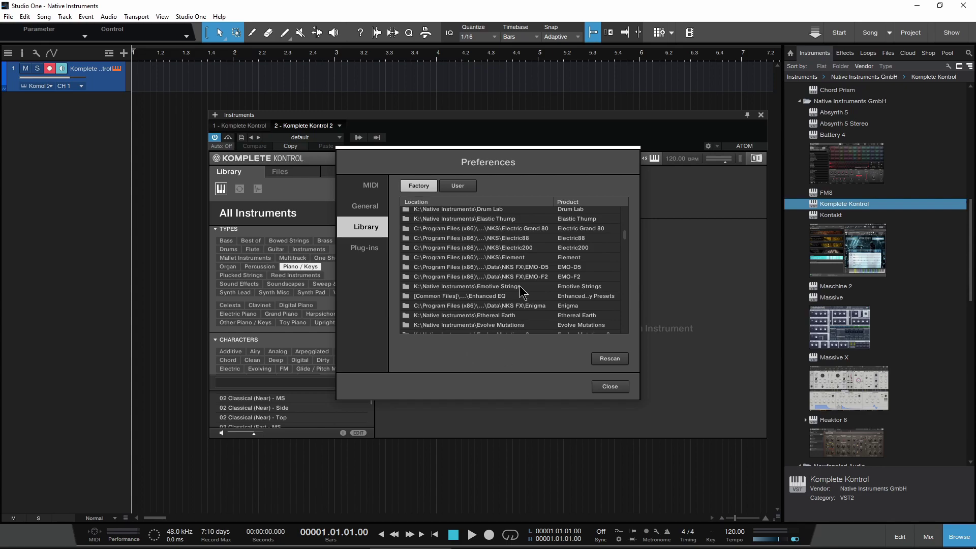
click(614, 387)
Load 02 Classical (Near) - MS, retry the missing file, then ignore it
double_click(241, 399)
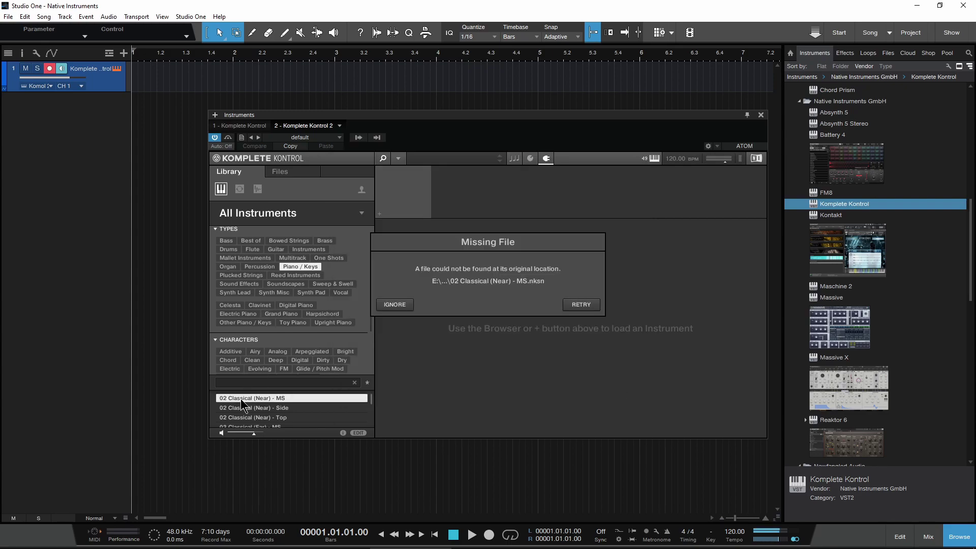
click(582, 305)
click(408, 307)
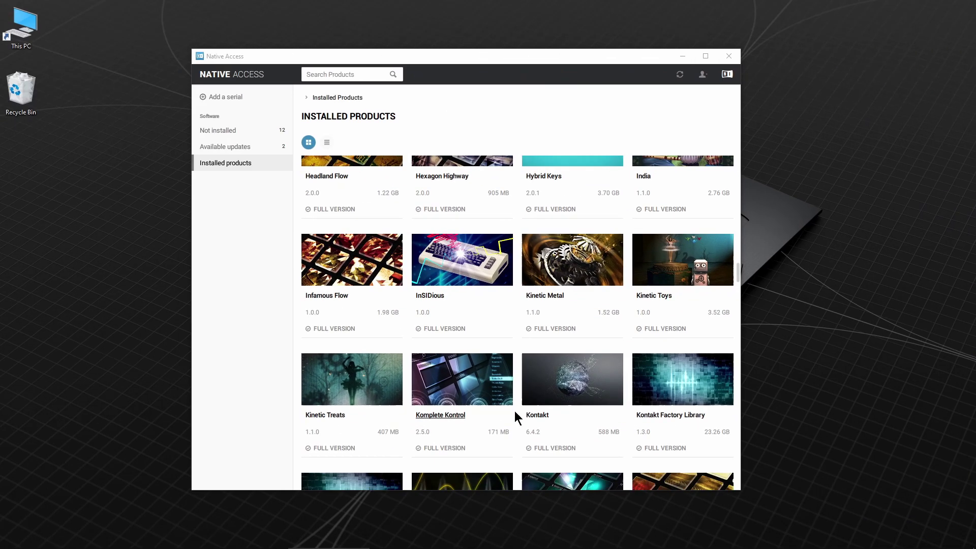
Show the available updates and start the Komplete Kontrol 2.5.1 update
mouse_move(442, 396)
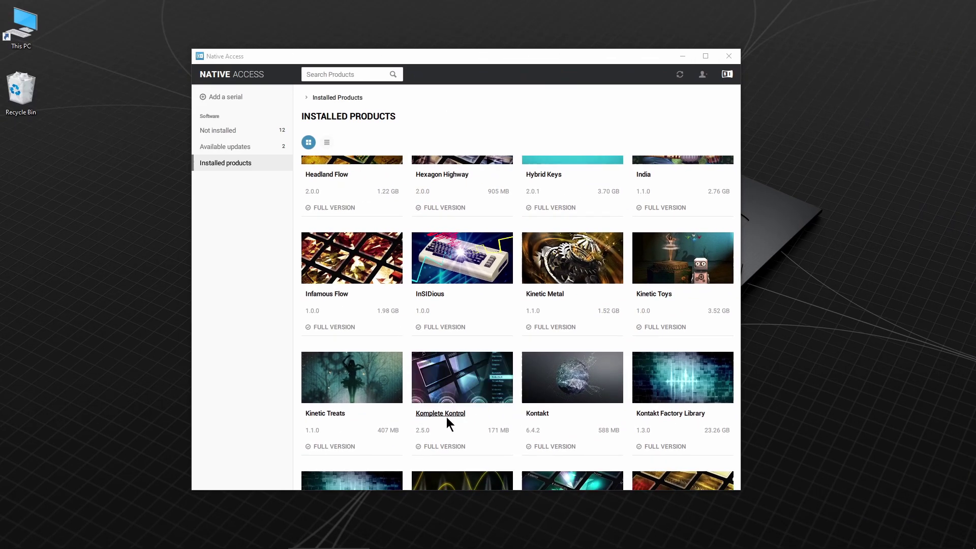
scroll(446, 416, up, 10)
scroll(446, 417, up, 5)
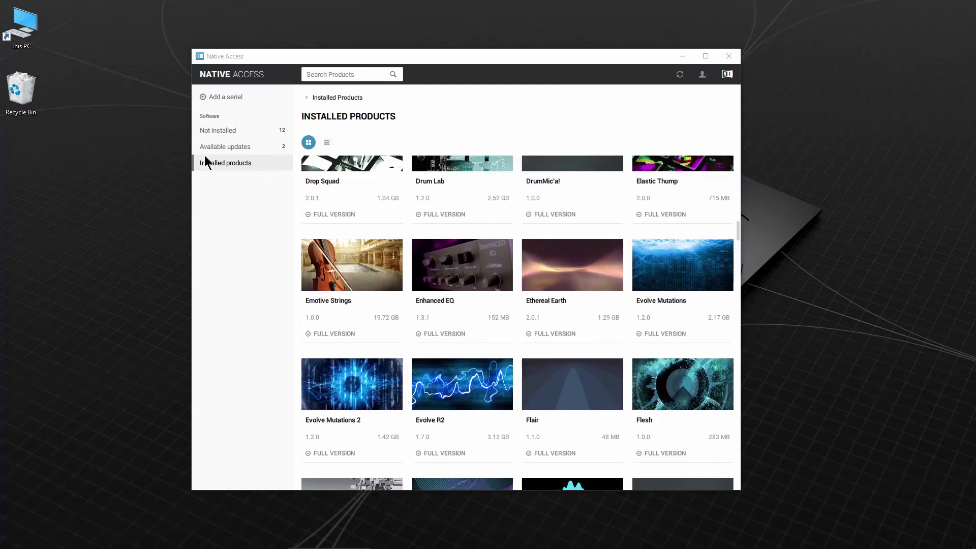
click(218, 147)
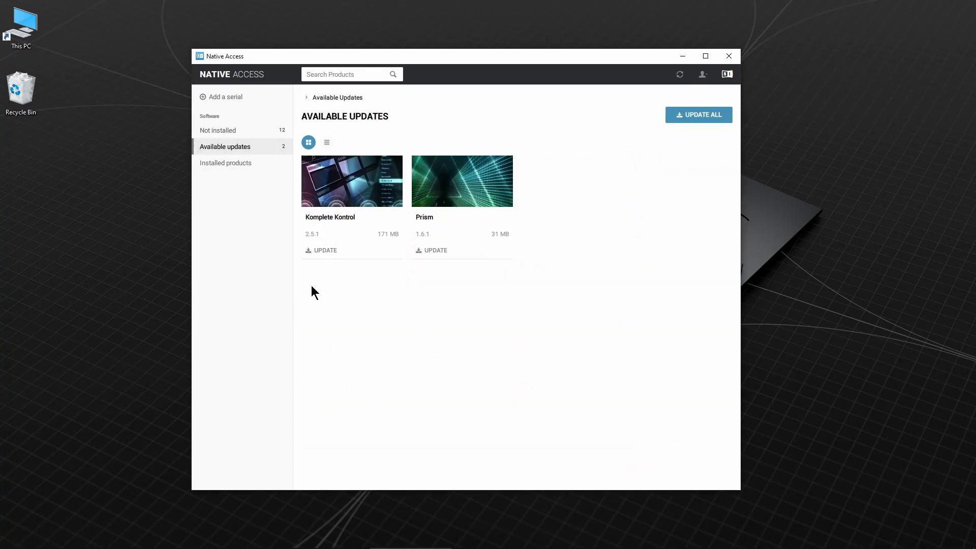
click(316, 251)
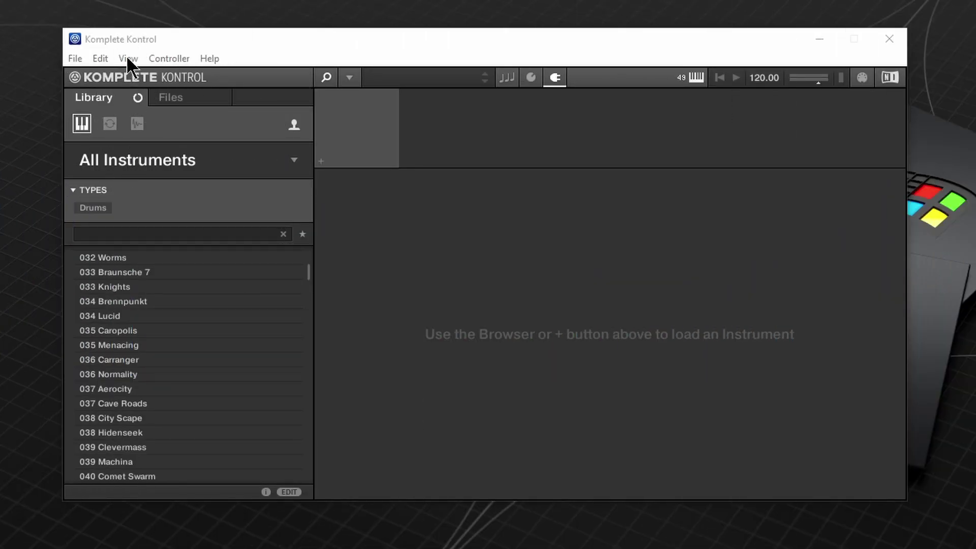
Review the library locations in Komplete Kontrol's preferences, then filter the browser to Bowed Strings
click(97, 58)
click(104, 76)
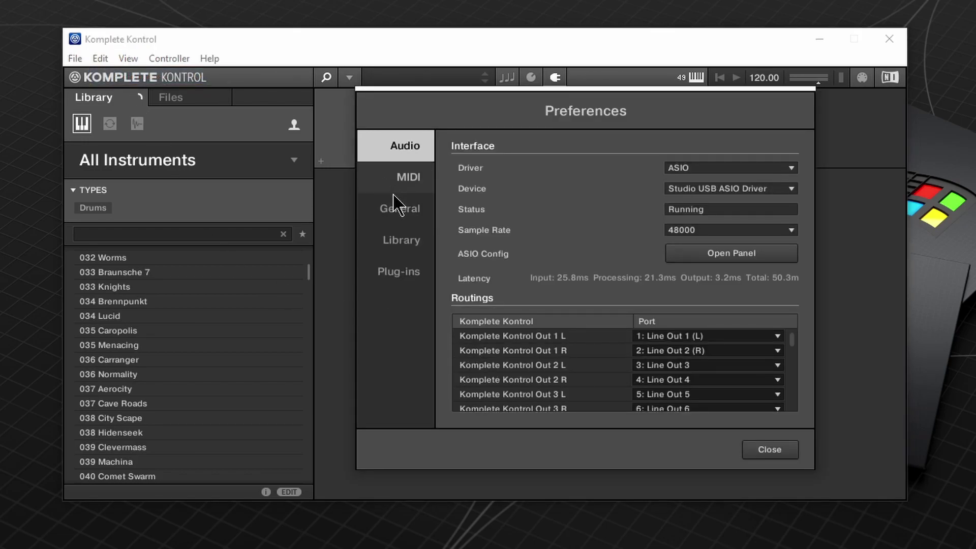
click(401, 240)
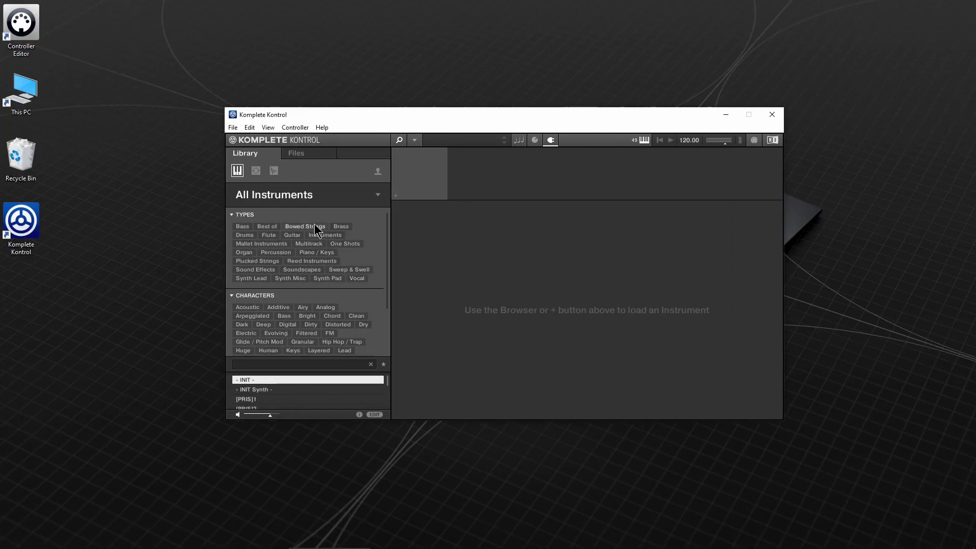
click(315, 228)
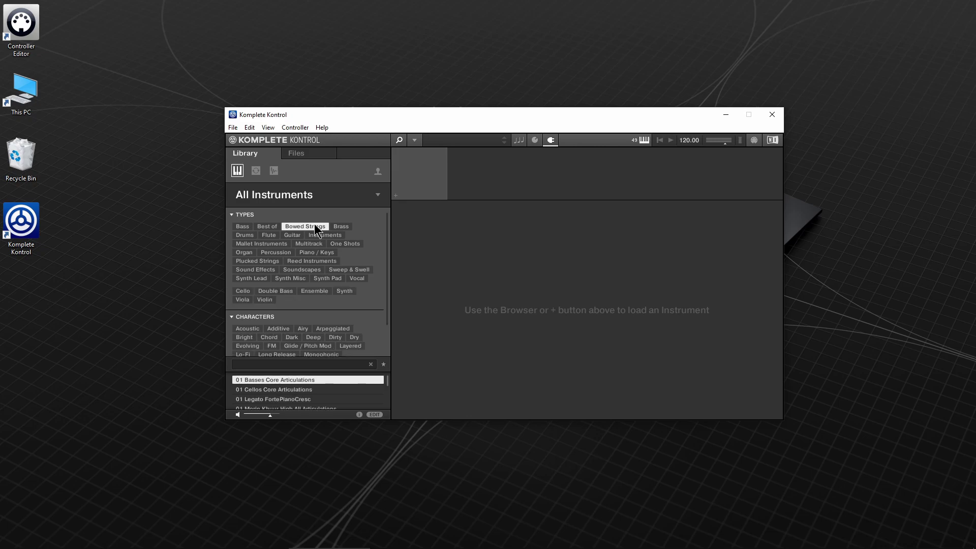
Load the 01 Cellos Core Articulations preset, then scroll down the Libraries list
click(272, 389)
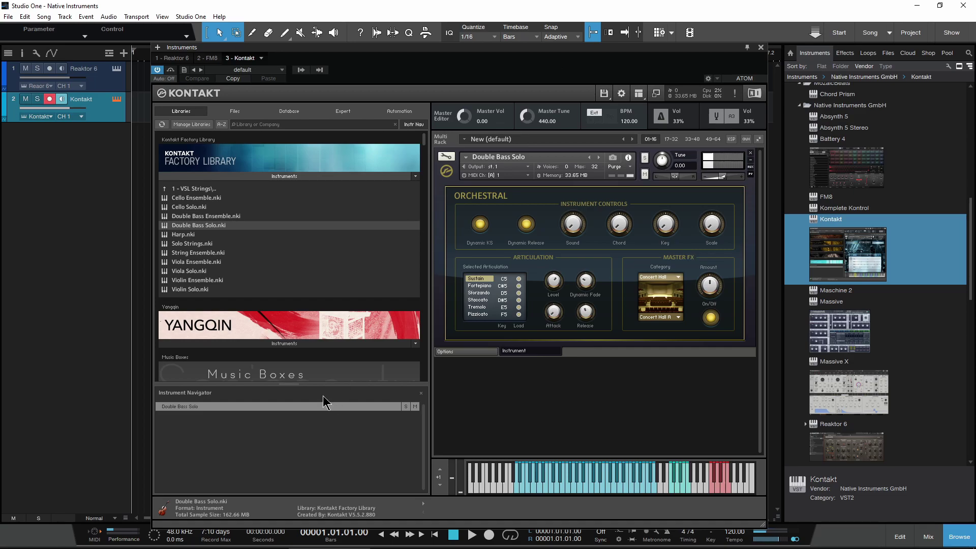
scroll(179, 270, down, 10)
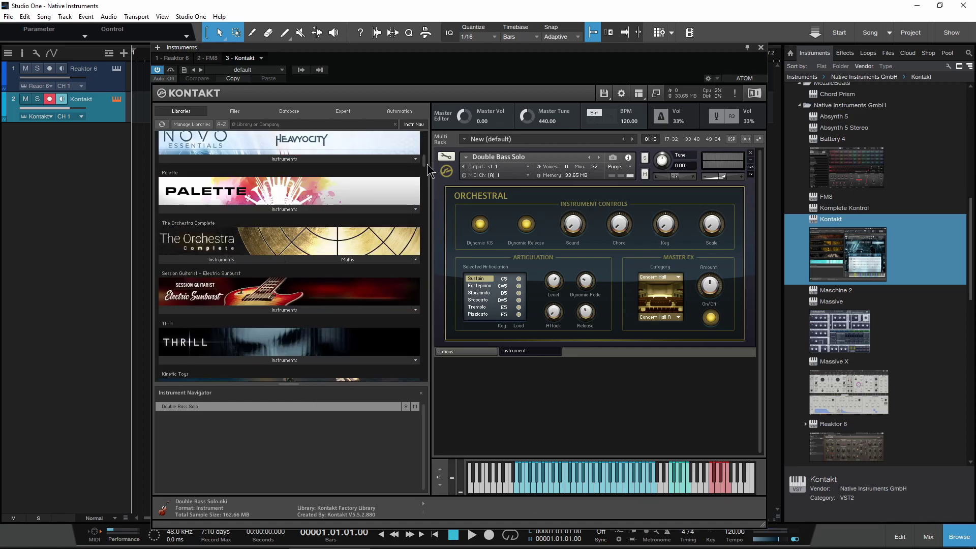